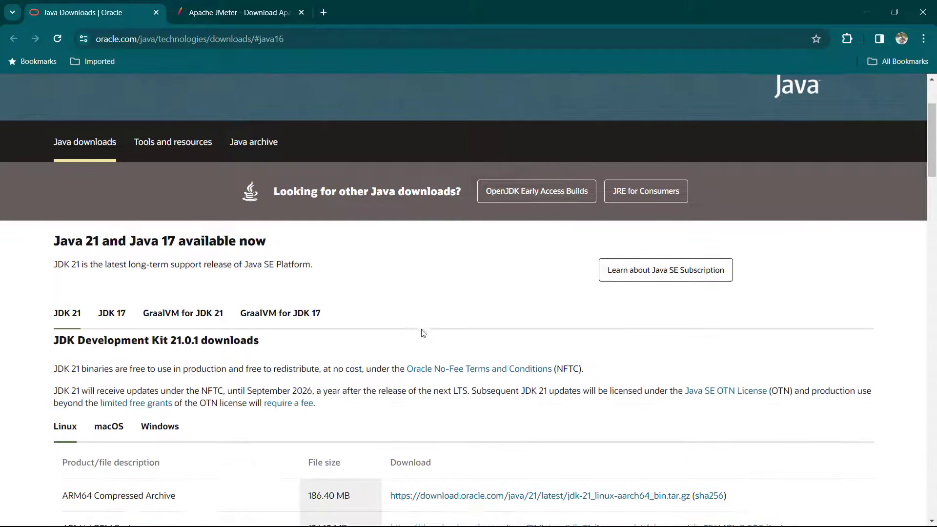
# Step: Download the JDK 21 x64 MSI Installer for Windows and view its download progress
pyautogui.scroll(-4, 382, 299)
pyautogui.scroll(1, 172, 355)
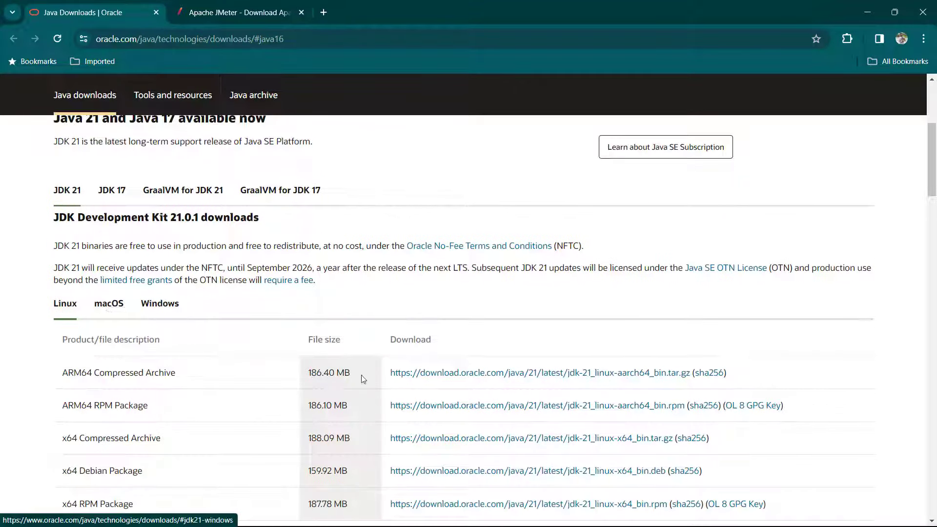
pyautogui.click(161, 305)
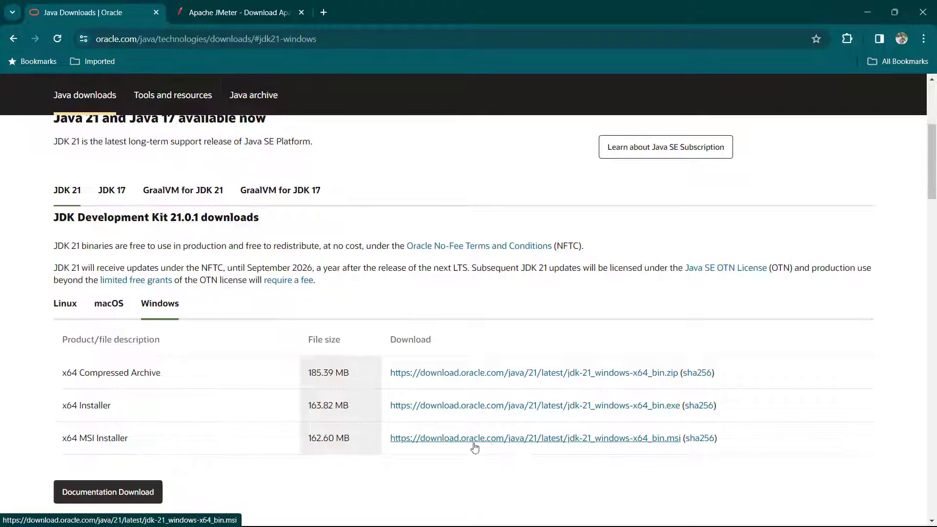
pyautogui.click(545, 442)
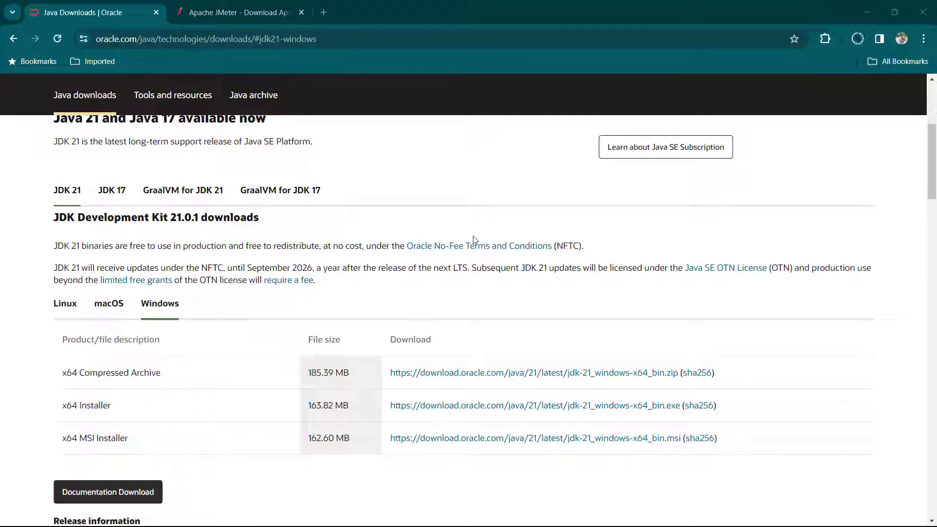
pyautogui.click(857, 39)
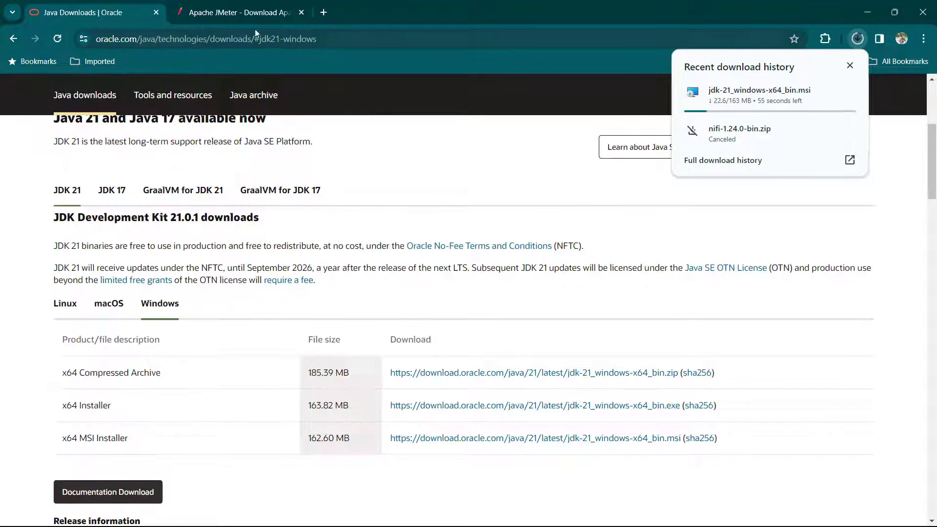
# Step: Download the apache-jmeter-5.6.2.zip binary from the Apache JMeter page and view the recent downloads
pyautogui.click(236, 16)
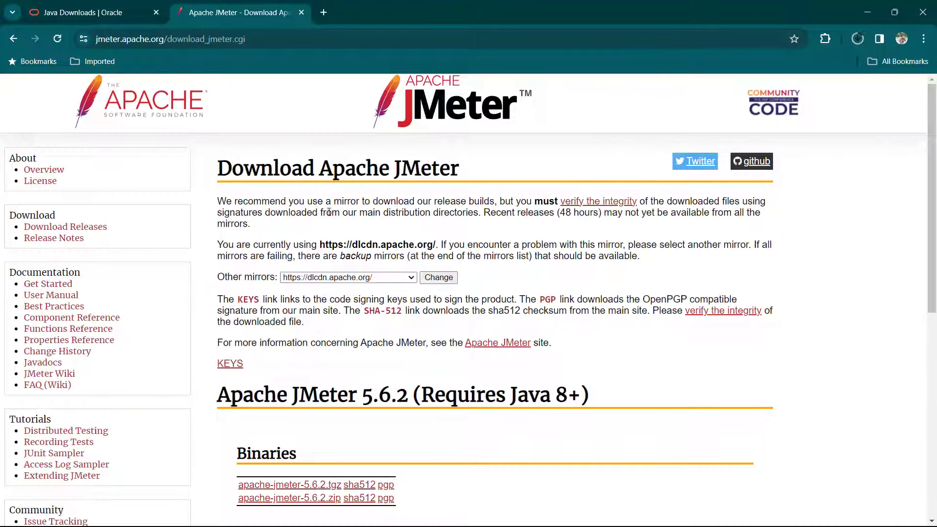
pyautogui.scroll(-2, 329, 212)
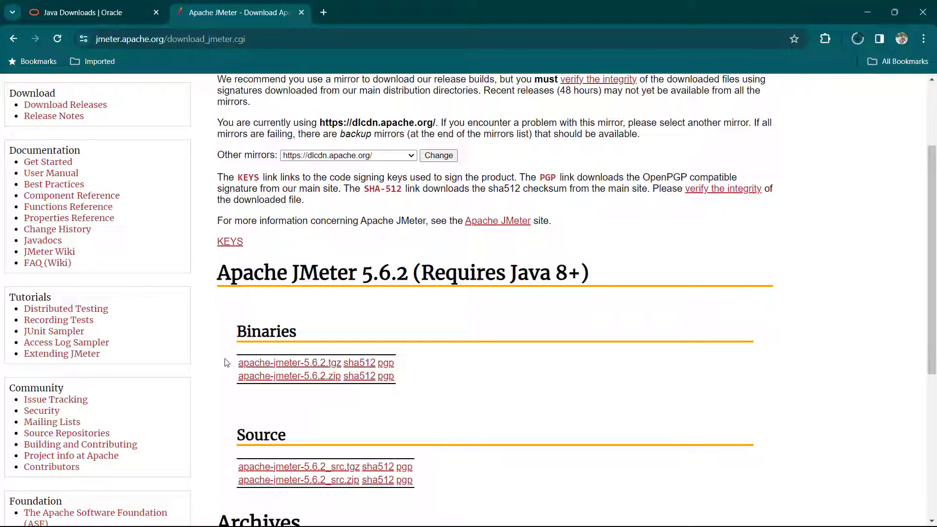
pyautogui.click(301, 383)
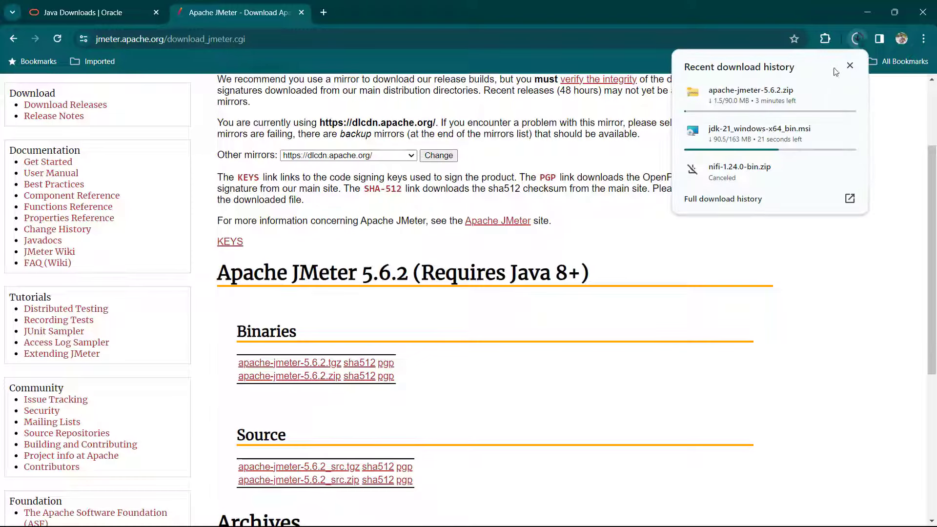
pyautogui.click(634, 186)
pyautogui.click(856, 40)
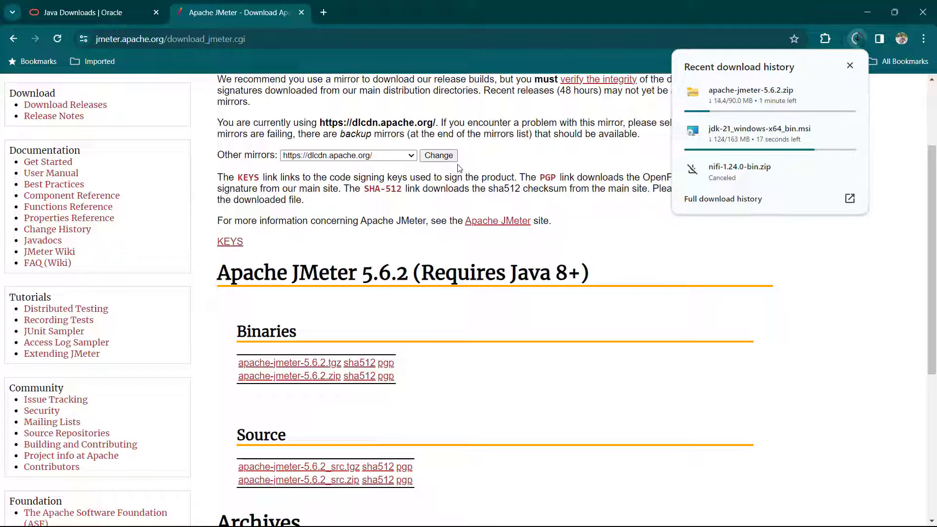
# Step: Open a maximized Command Prompt and check the Java version with "java -version"
pyautogui.press('super+r')
pyautogui.write('cmd')
pyautogui.press('Return')
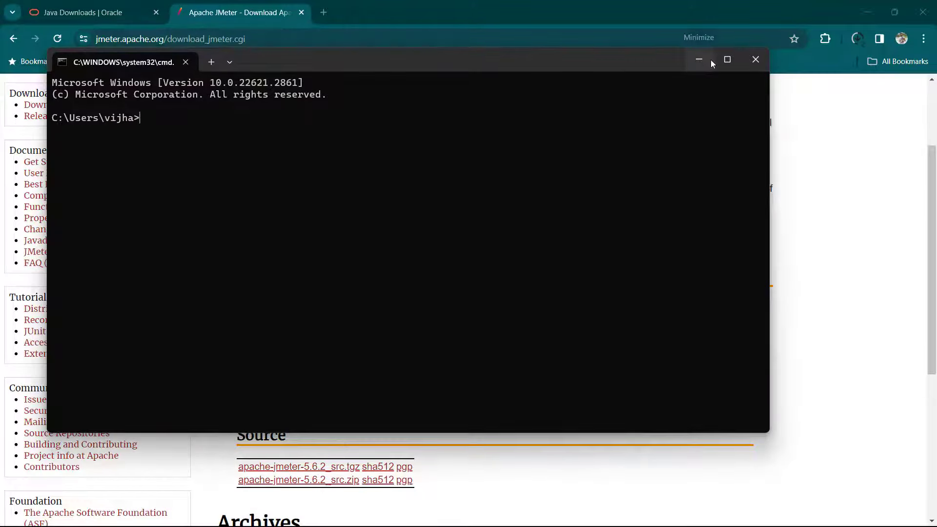
pyautogui.click(727, 59)
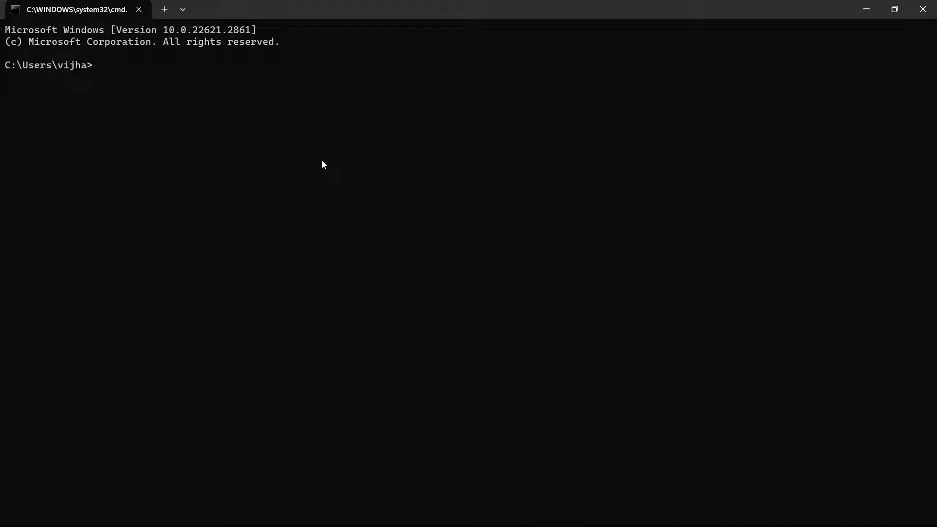
pyautogui.write('java -version')
pyautogui.press('Return')
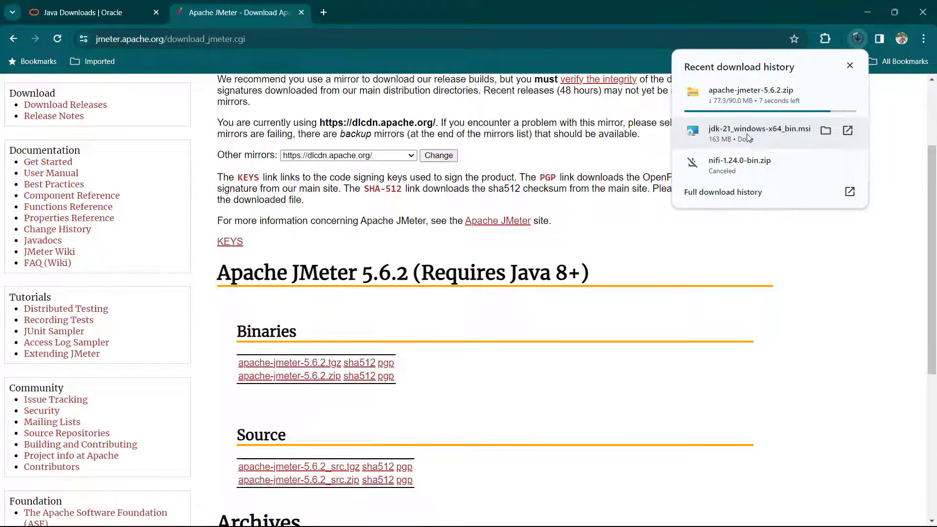
# Step: Run the downloaded jdk-21_windows-x64_bin.msi and install the Java SE Development Kit in the default folder C:\Program Files\Java\jdk-21\
pyautogui.click(741, 136)
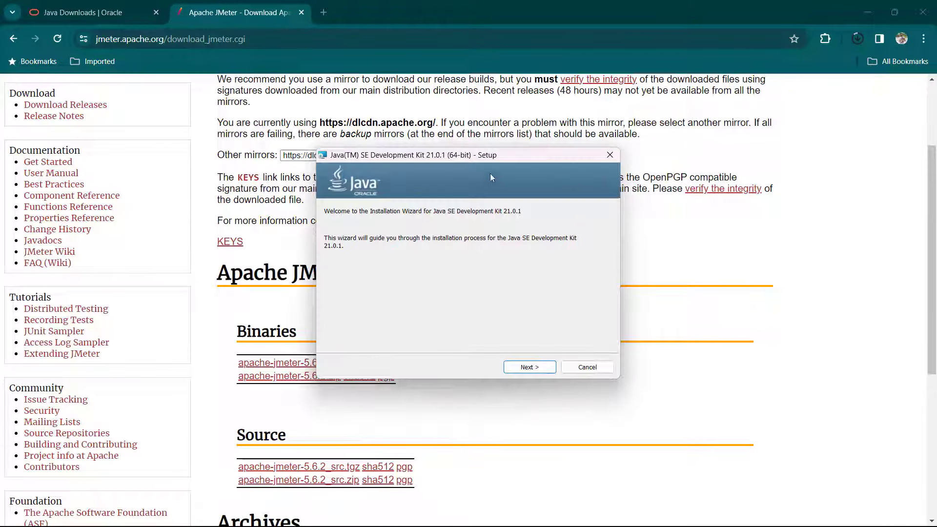
pyautogui.moveTo(488, 155); pyautogui.dragTo(340, 147)
pyautogui.click(382, 359)
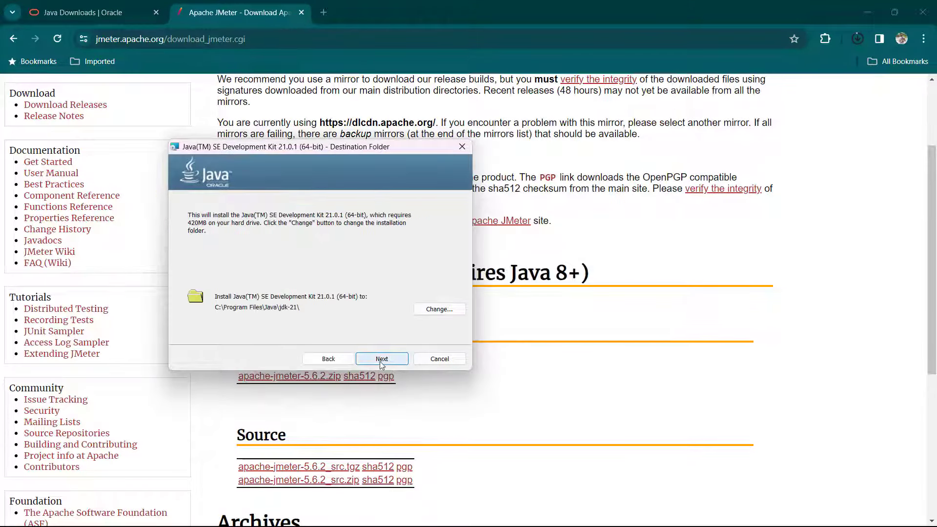
pyautogui.click(382, 361)
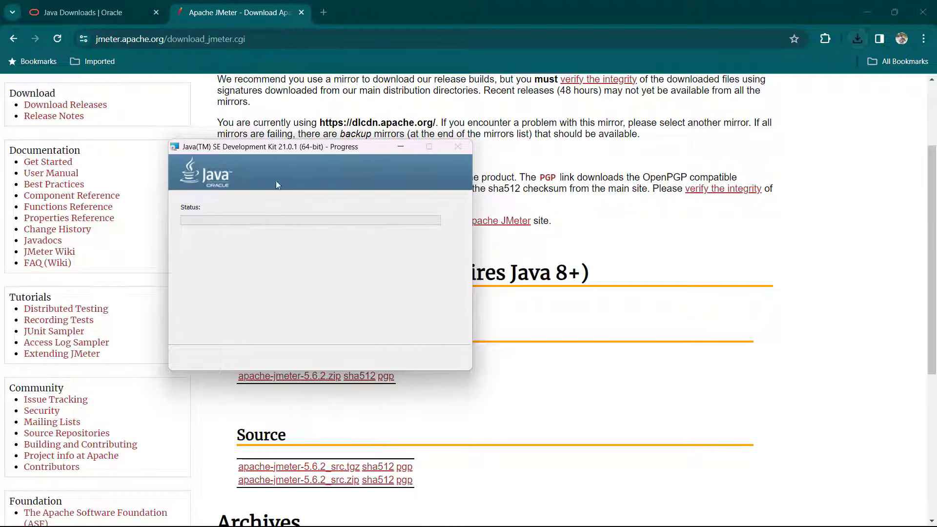
pyautogui.moveTo(293, 152); pyautogui.dragTo(325, 153)
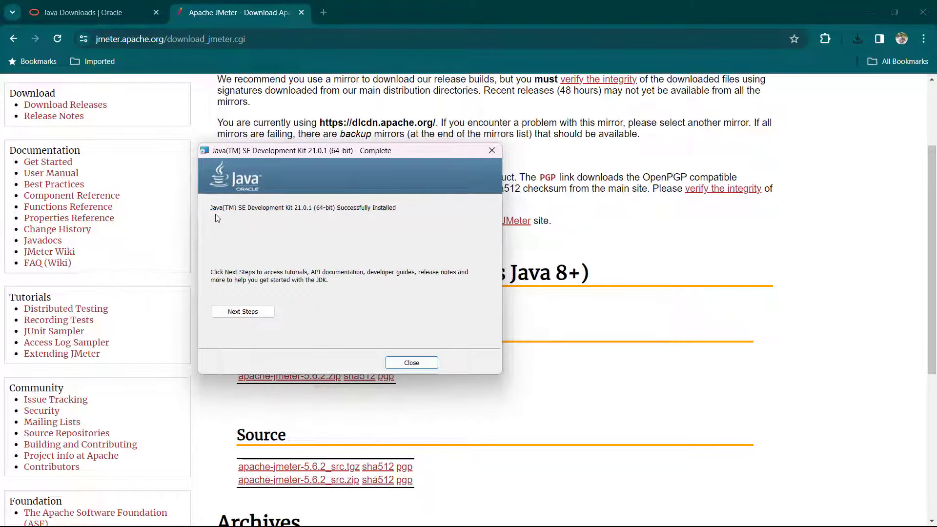
pyautogui.click(429, 364)
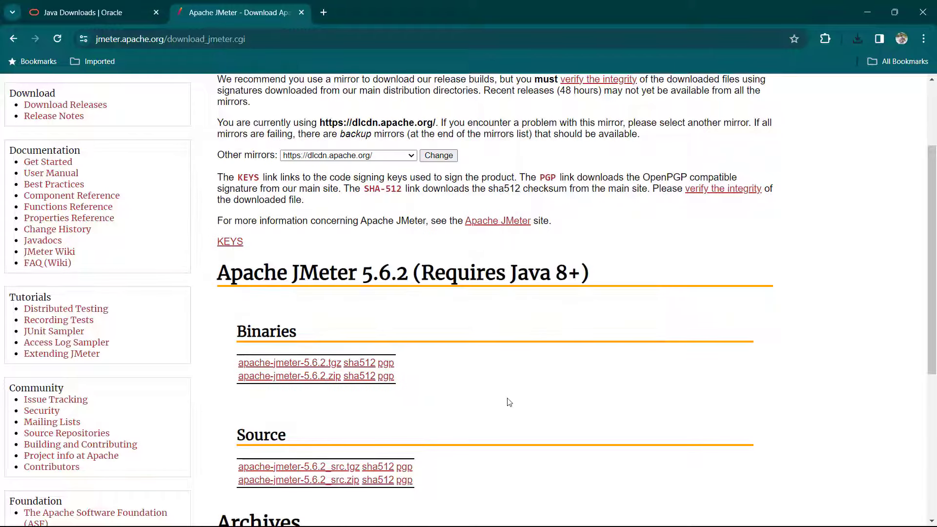
# Step: Search Windows for java and open the file location of the java command
pyautogui.press('super')
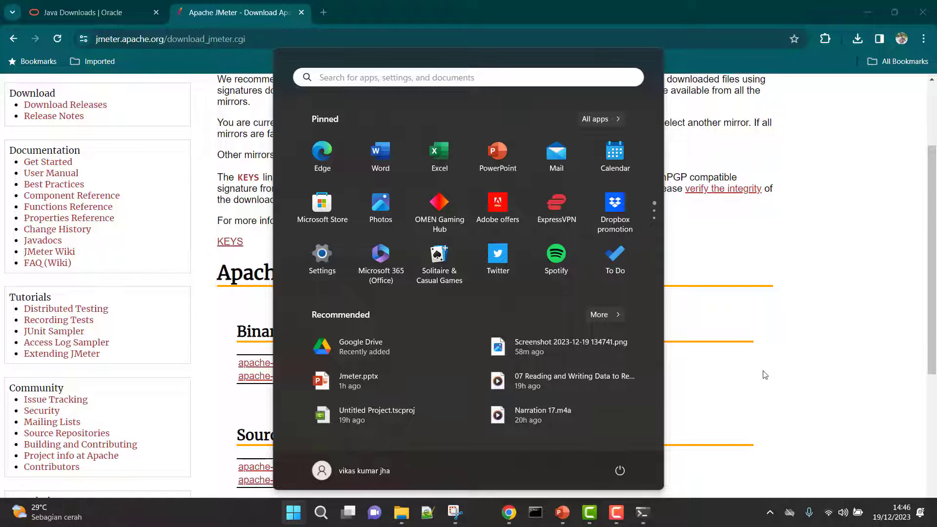
pyautogui.write('java')
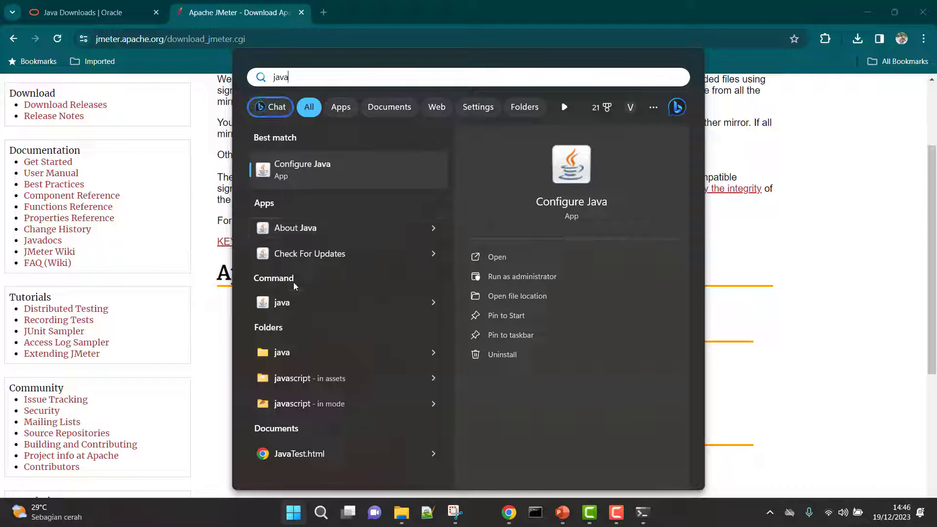
pyautogui.rightClick(348, 305)
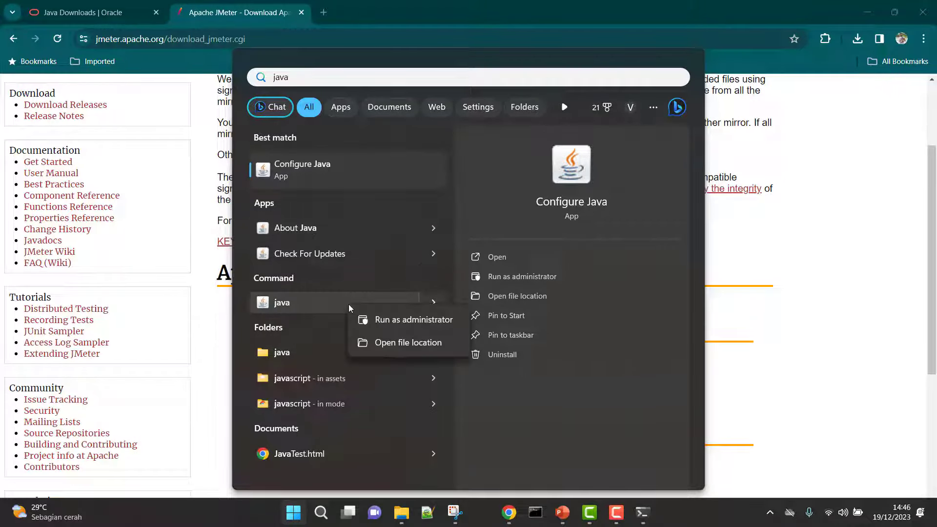
pyautogui.click(393, 344)
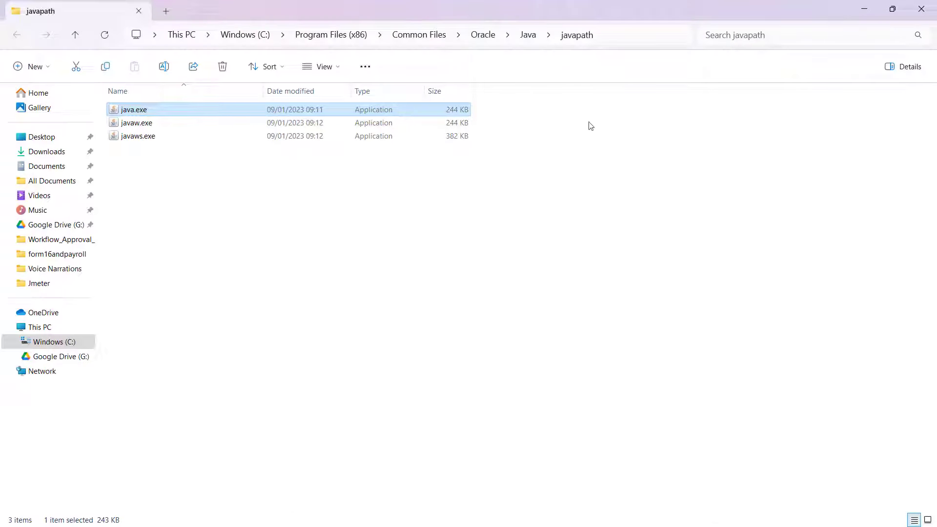
# Step: Copy the full path of the javapath folder, C:\Program Files (x86)\Common Files\Oracle\Java\javapath
pyautogui.click(618, 38)
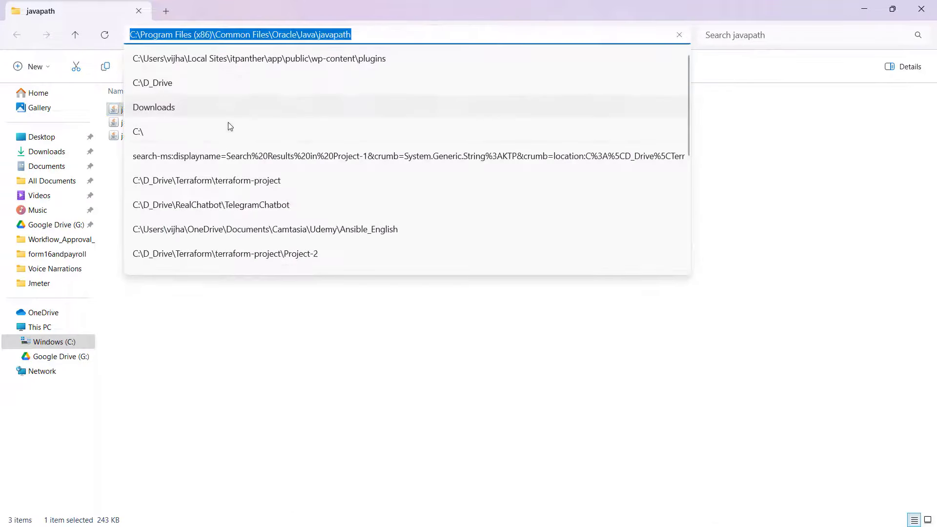
pyautogui.click(401, 38)
pyautogui.moveTo(351, 34); pyautogui.dragTo(130, 34)
pyautogui.rightClick(259, 33)
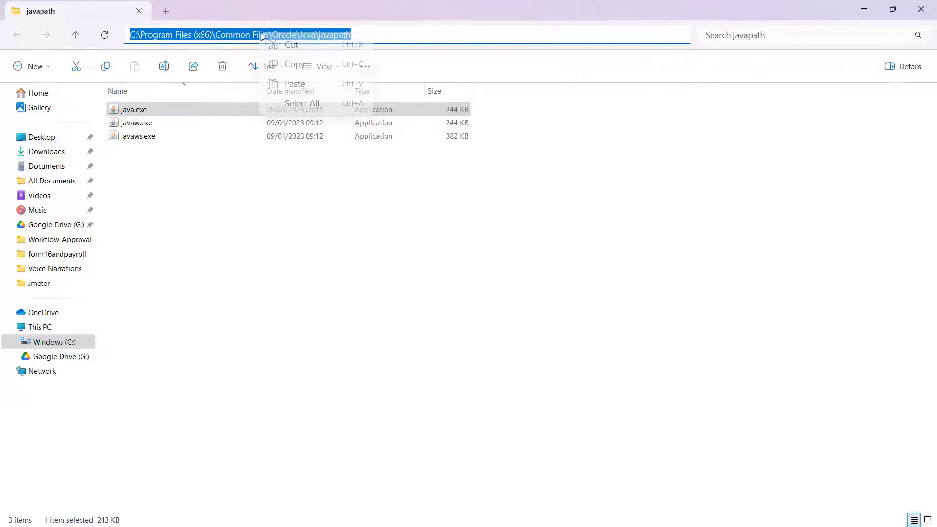
pyautogui.click(290, 66)
pyautogui.click(358, 218)
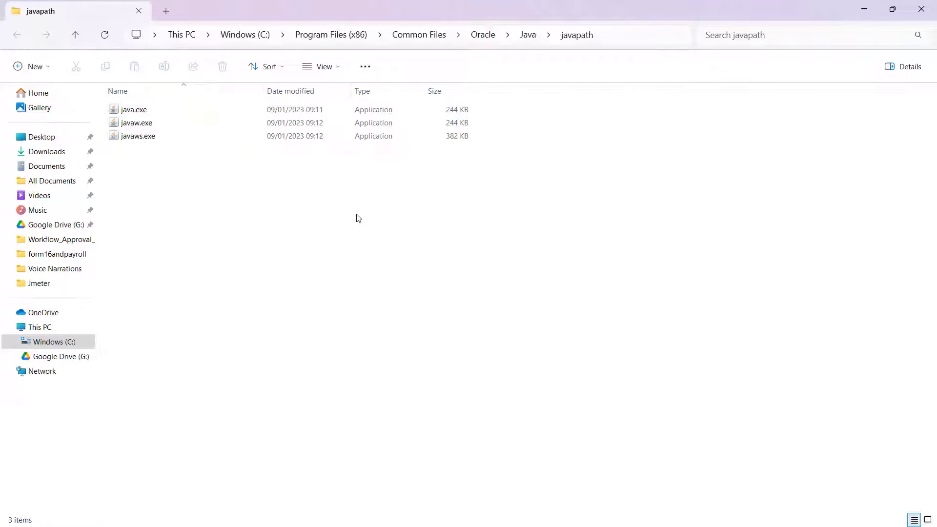
pyautogui.click(621, 38)
pyautogui.rightClick(340, 34)
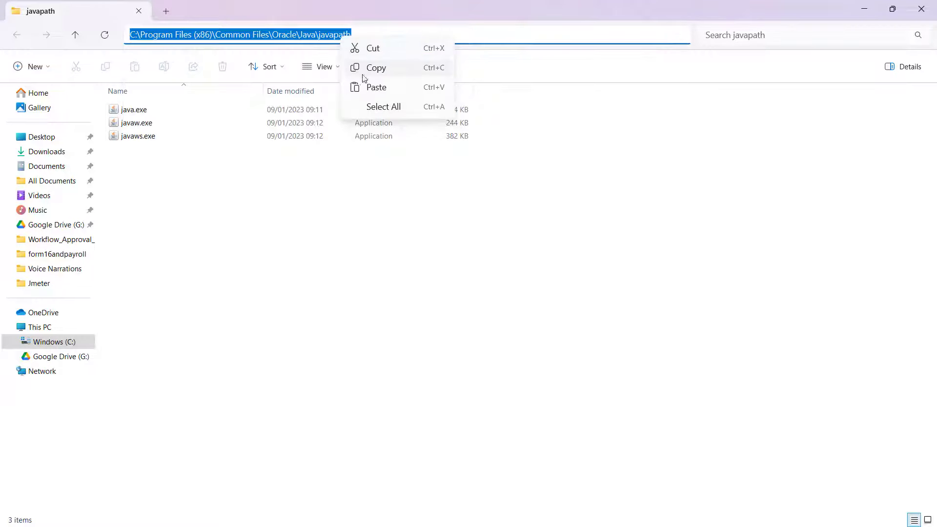
pyautogui.click(379, 69)
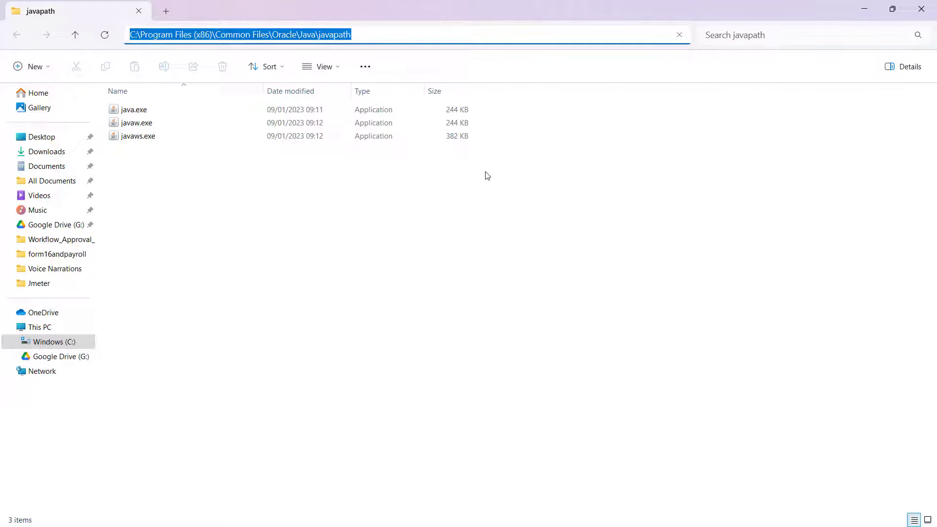
# Step: Search Windows for environment and open the Environment Variables dialog from the System Properties
pyautogui.press('super')
pyautogui.write('environment')
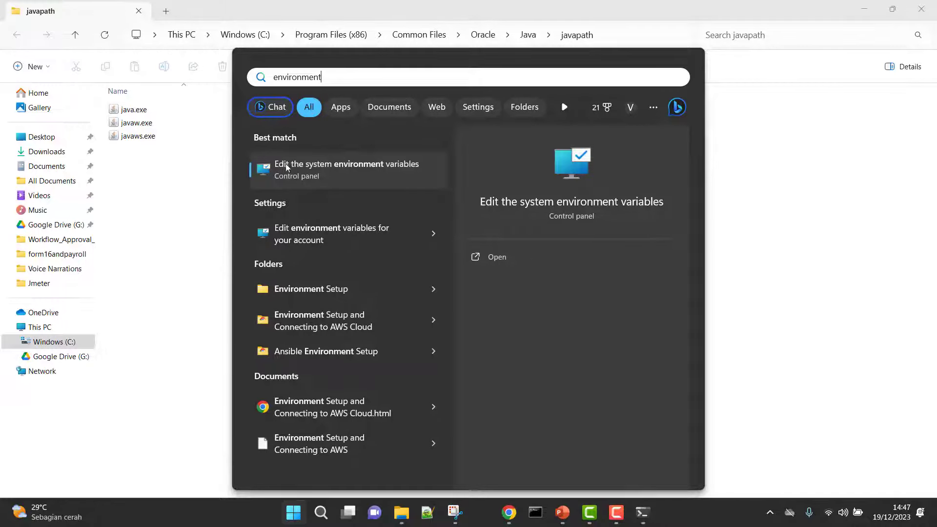
pyautogui.click(379, 172)
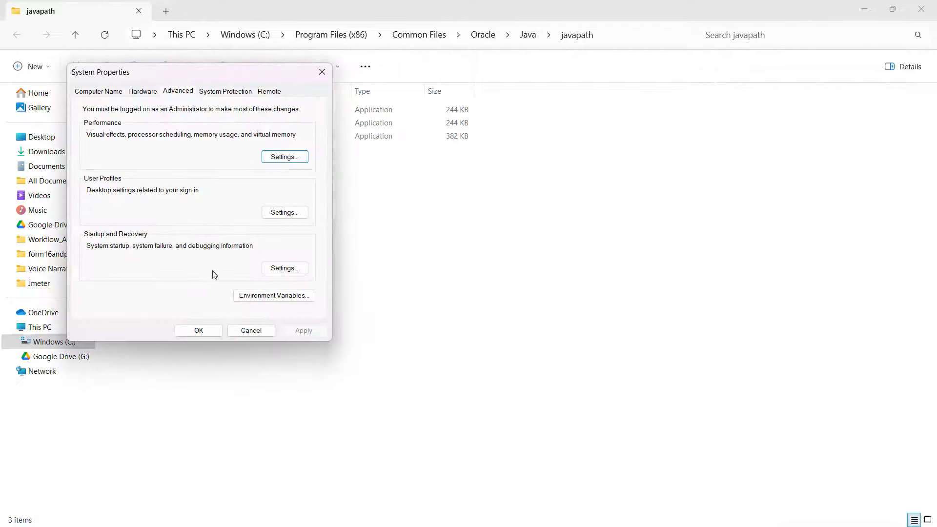
pyautogui.click(274, 296)
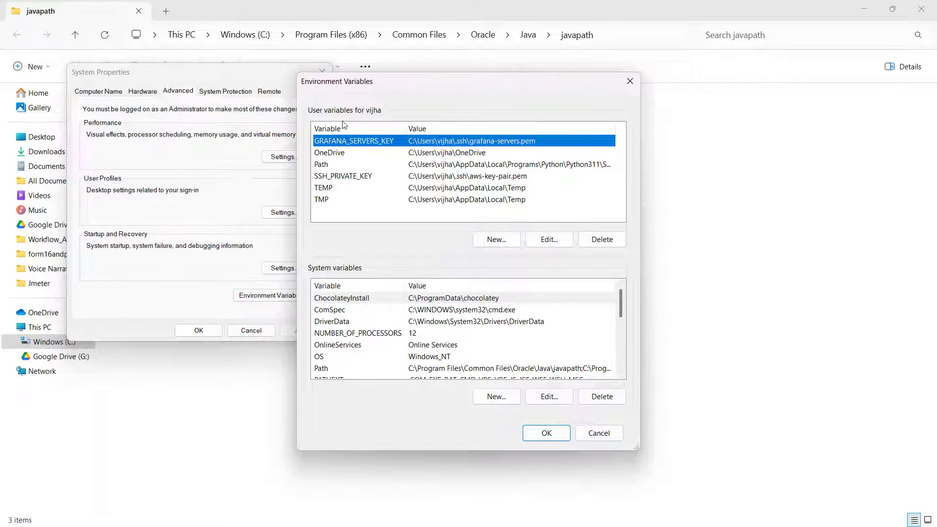
pyautogui.click(339, 166)
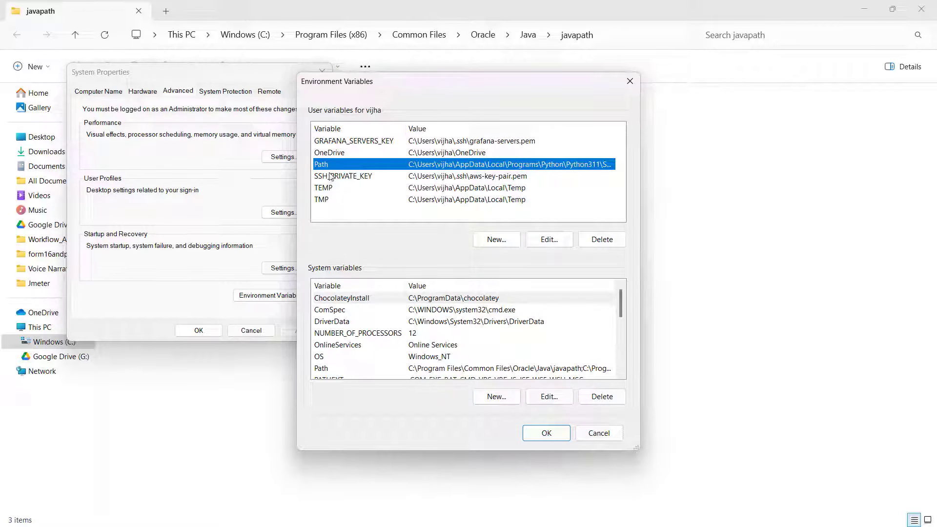
pyautogui.click(477, 239)
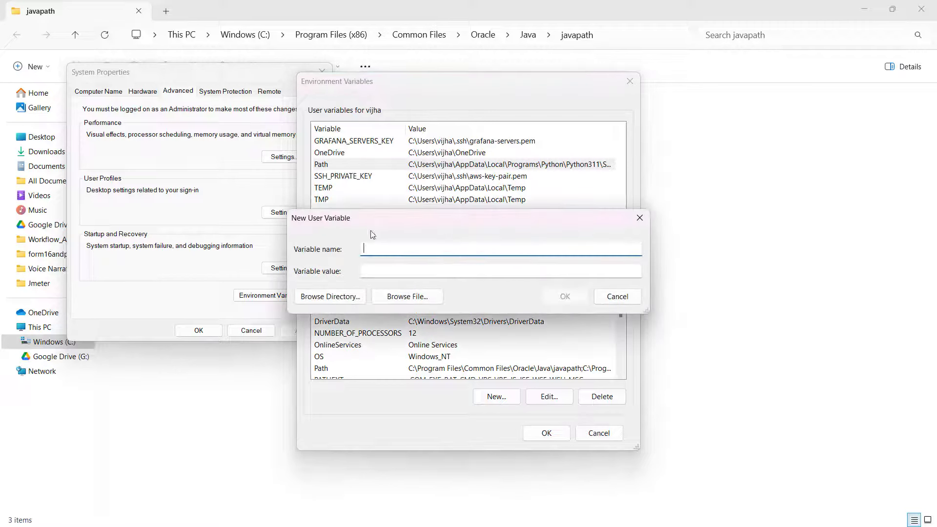
pyautogui.write('Path')
pyautogui.press('Tab')
pyautogui.hotkey('ctrl', 'v')
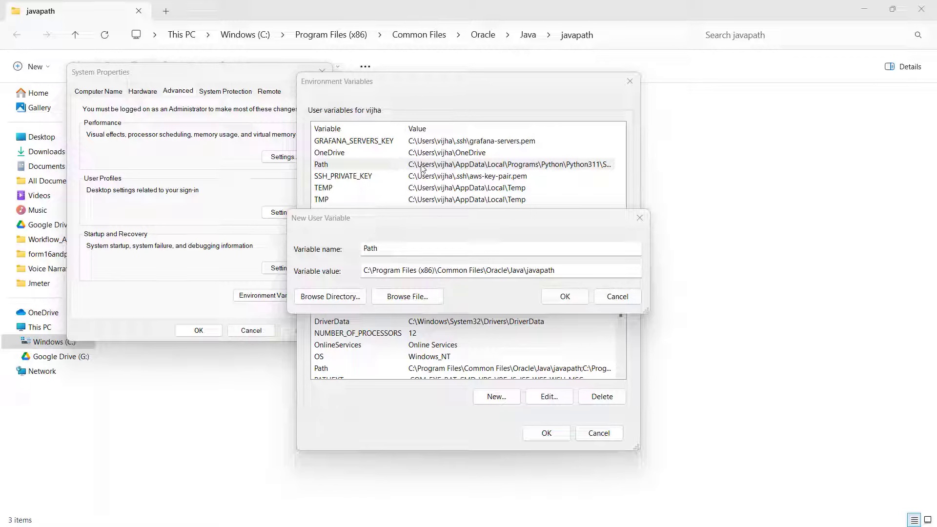
pyautogui.click(617, 297)
# Step: Add C:\Program Files (x86)\Common Files\Oracle\Java\javapath as a new entry in the user Path variable and save the environment settings
pyautogui.click(385, 165)
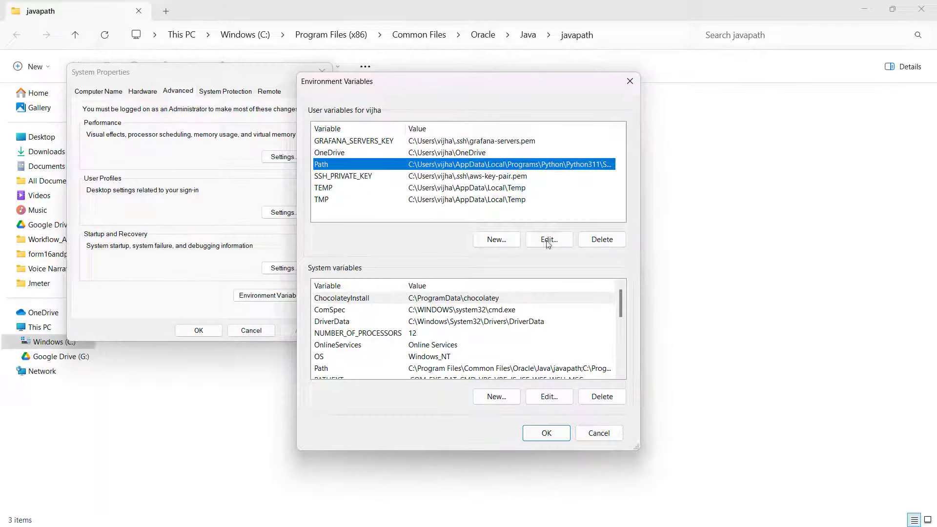
pyautogui.click(548, 240)
pyautogui.click(390, 244)
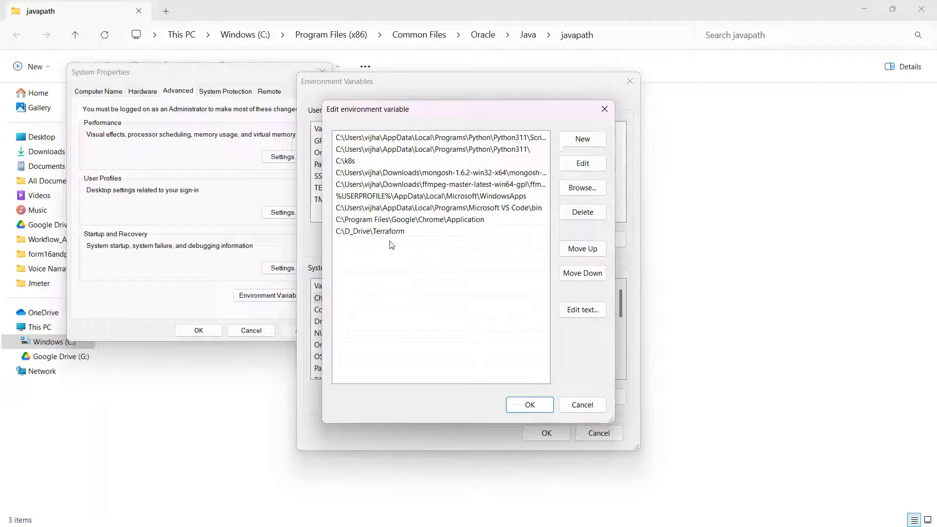
pyautogui.click(581, 139)
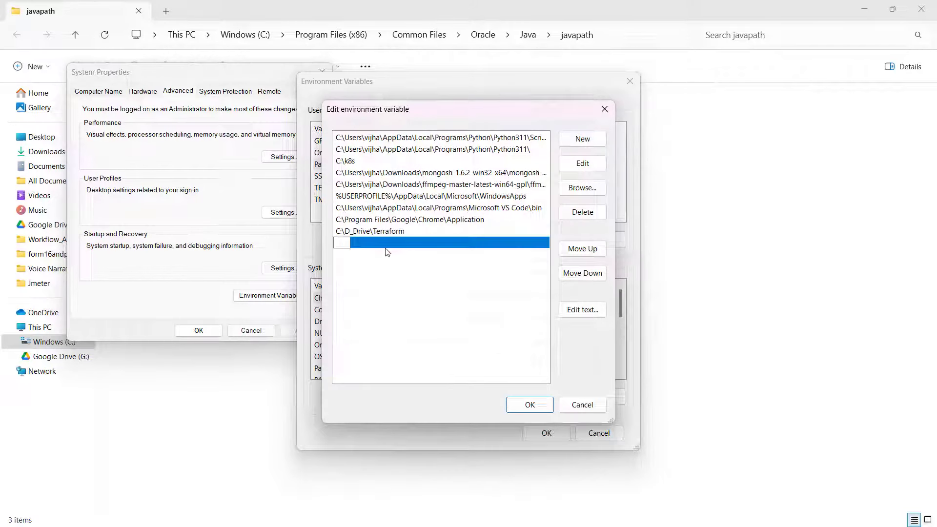
pyautogui.hotkey('ctrl', 'v')
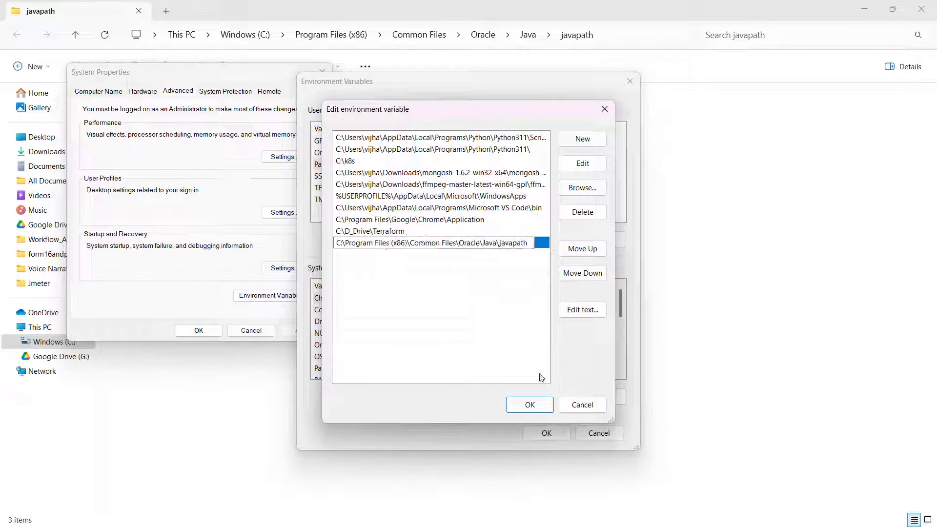
pyautogui.click(525, 407)
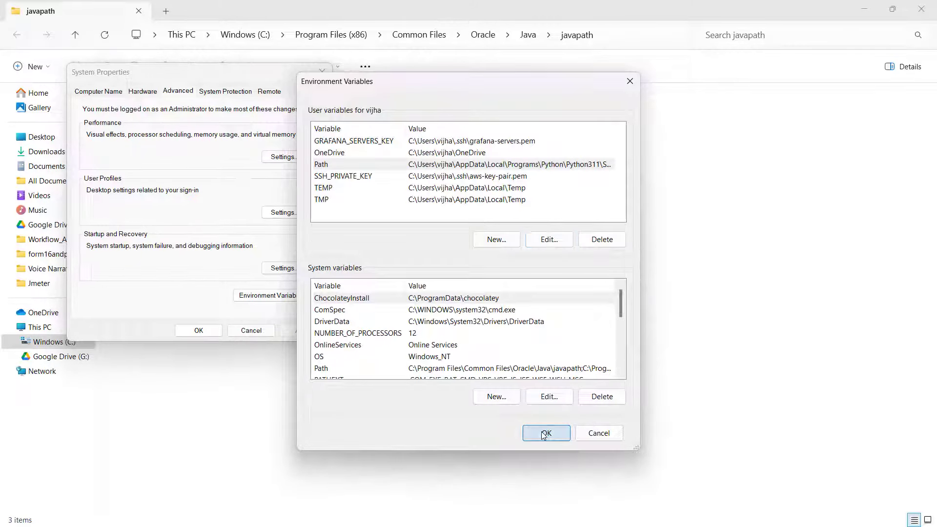
pyautogui.click(543, 433)
pyautogui.click(198, 331)
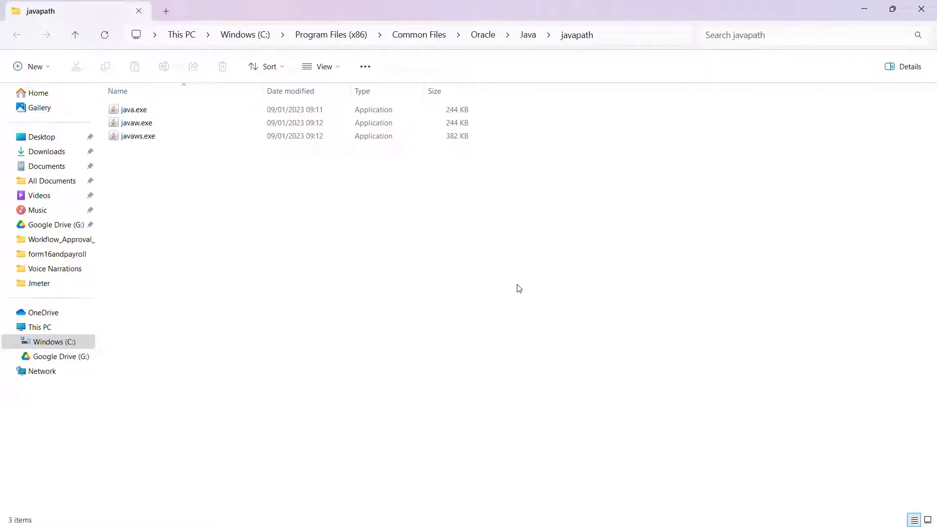
# Step: Open a Command Prompt through cmd and run the java command to test that it is recognized
pyautogui.press('super+r')
pyautogui.write('cmd')
pyautogui.press('Return')
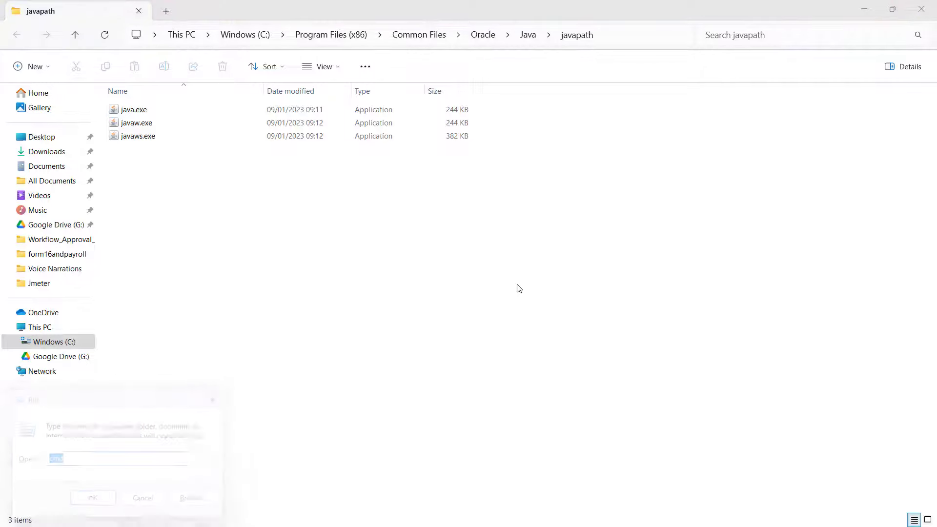
pyautogui.write('va')
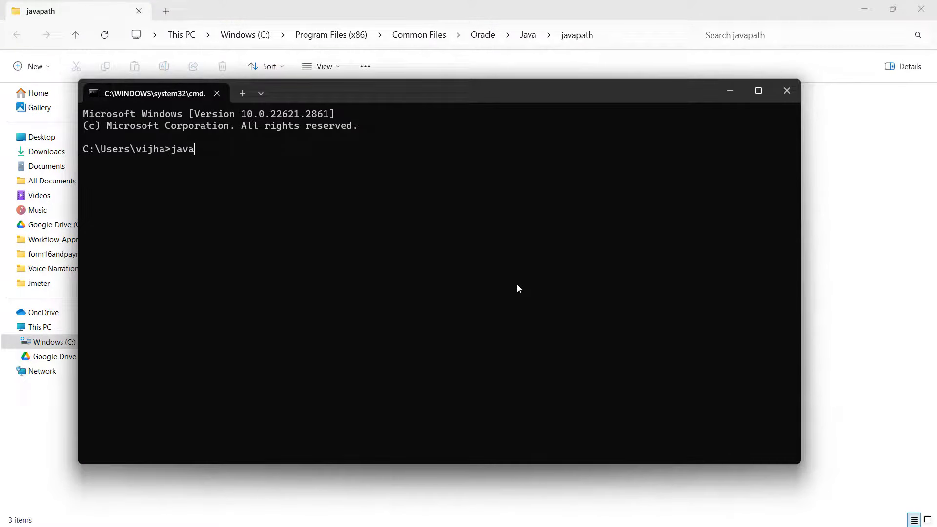
# Step: Maximize the Command Prompt, check the installed Java release with java -version, and minimize the window
pyautogui.moveTo(371, 99); pyautogui.dragTo(413, 172)
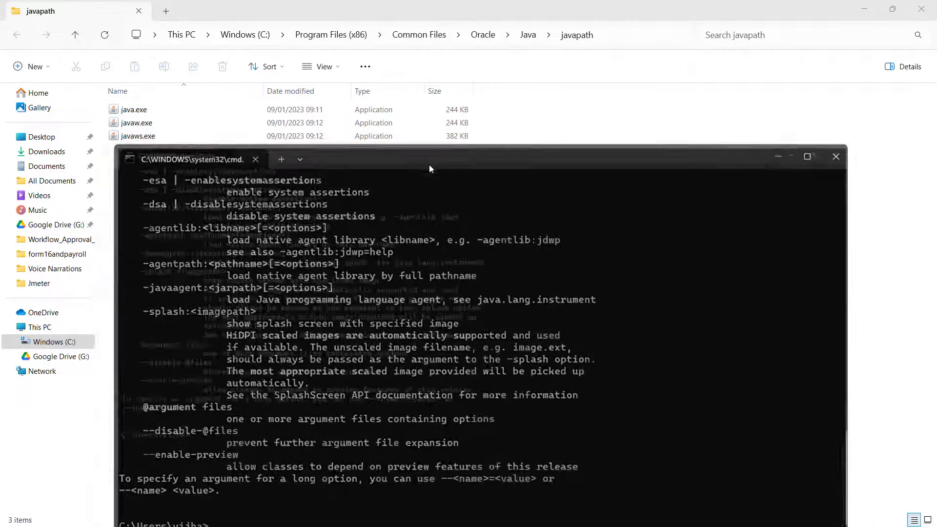
pyautogui.doubleClick(428, 165)
pyautogui.write('java -version')
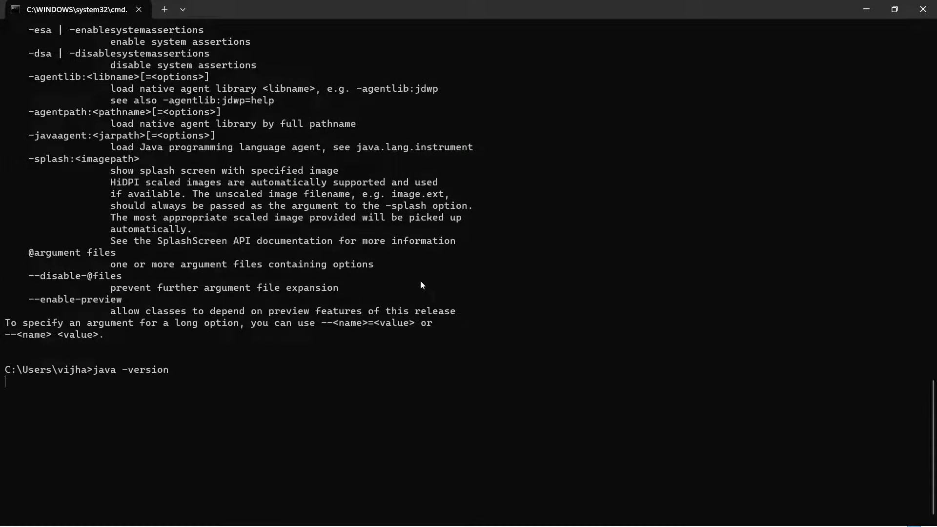
pyautogui.press('Return')
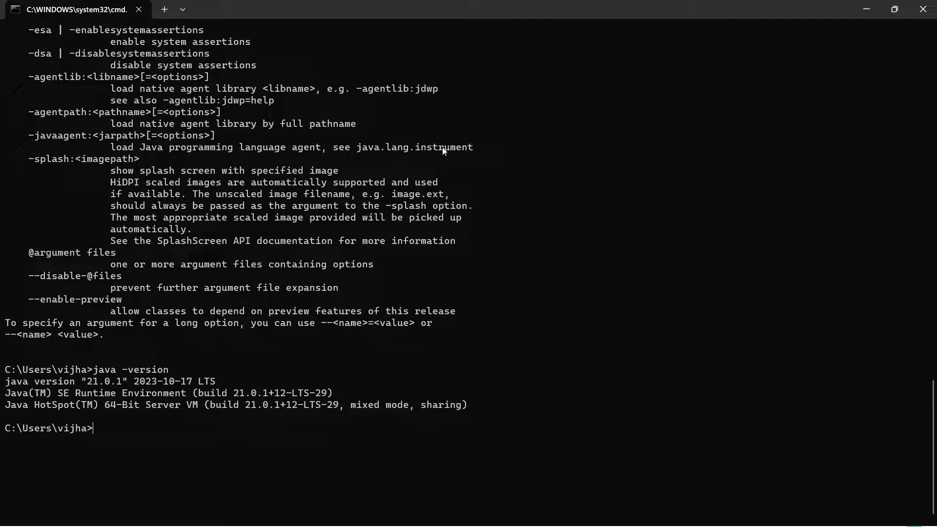
pyautogui.click(866, 8)
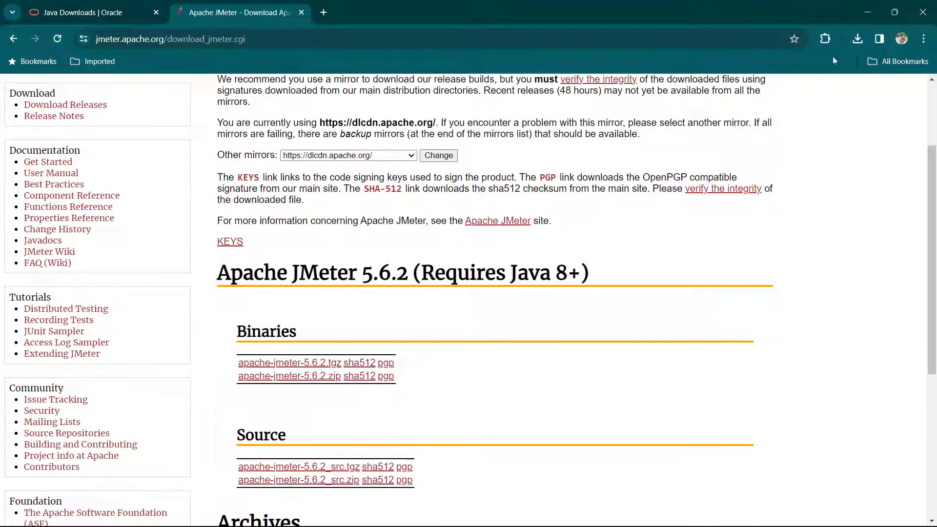
# Step: Show the downloaded apache-jmeter-5.6.2.zip in its folder and extract it to the default apache-jmeter-5.6.2 folder in Downloads
pyautogui.click(855, 39)
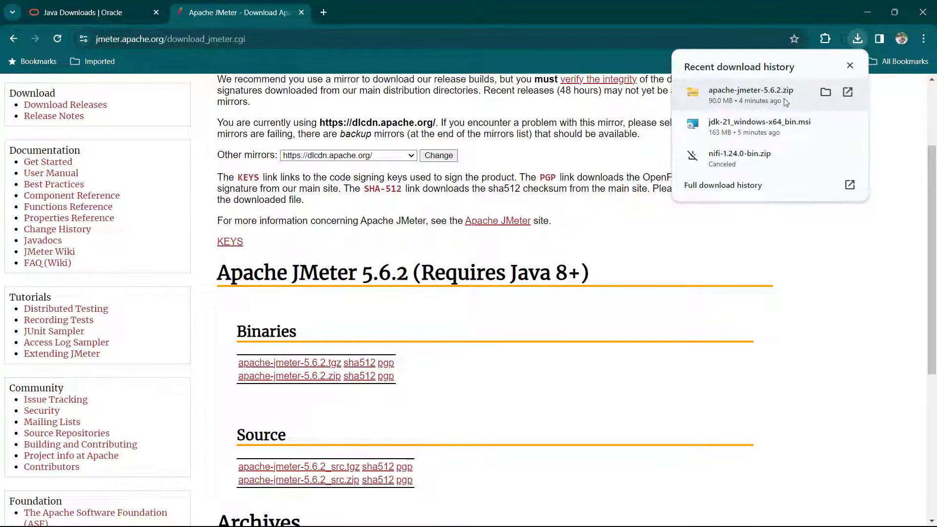
pyautogui.click(824, 93)
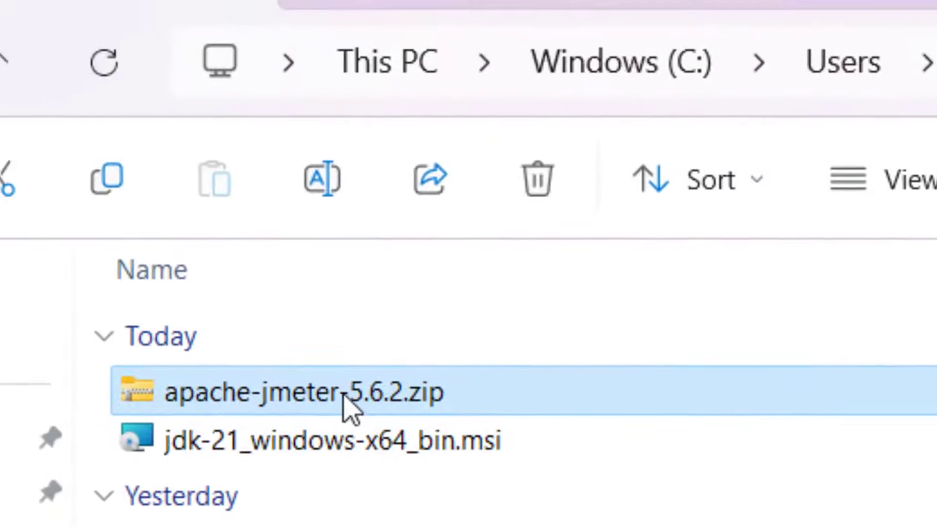
pyautogui.rightClick(343, 397)
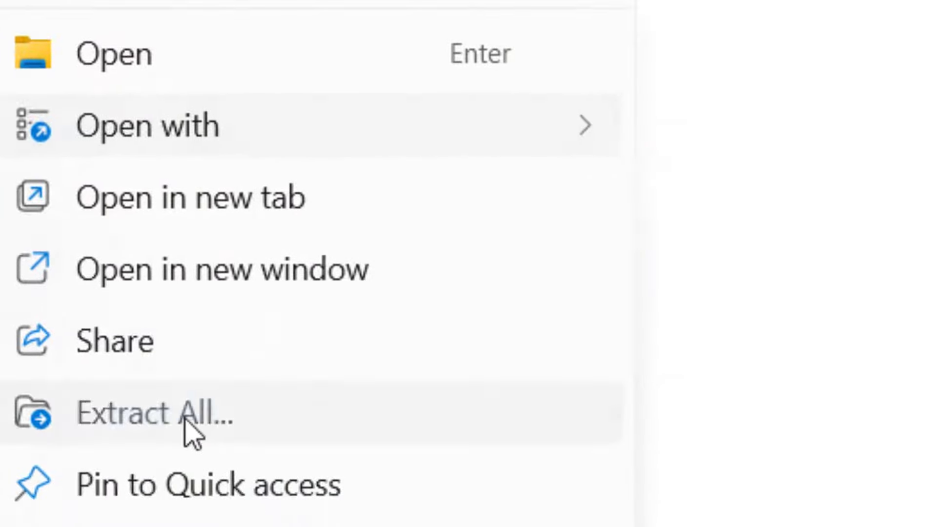
pyautogui.click(193, 434)
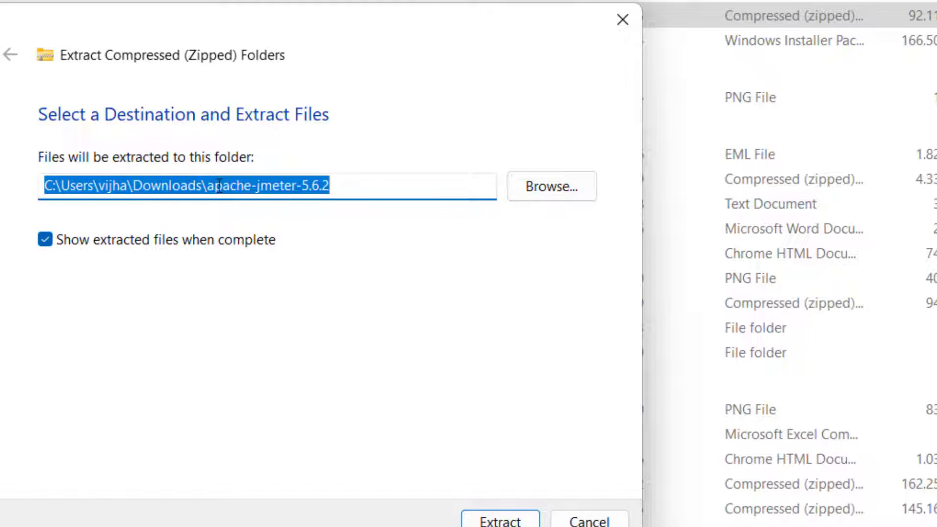
pyautogui.click(488, 521)
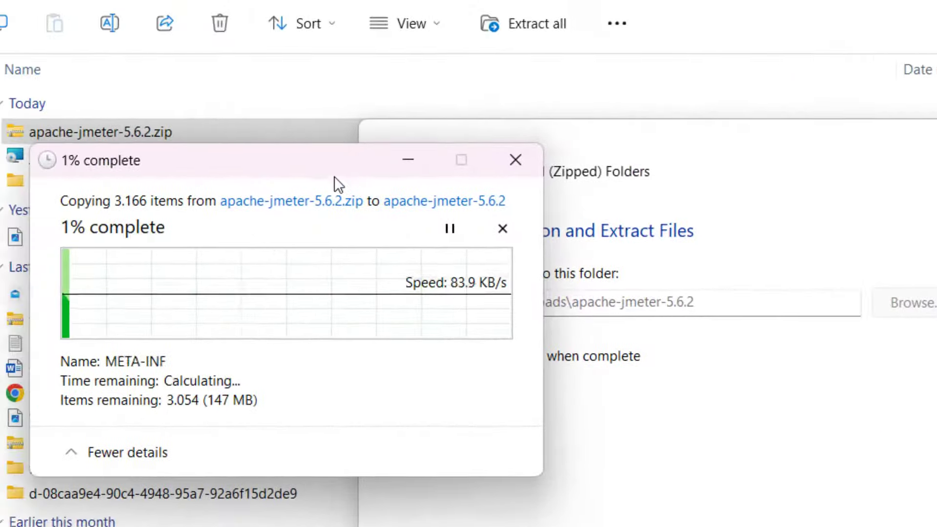
pyautogui.moveTo(331, 166); pyautogui.dragTo(353, 288)
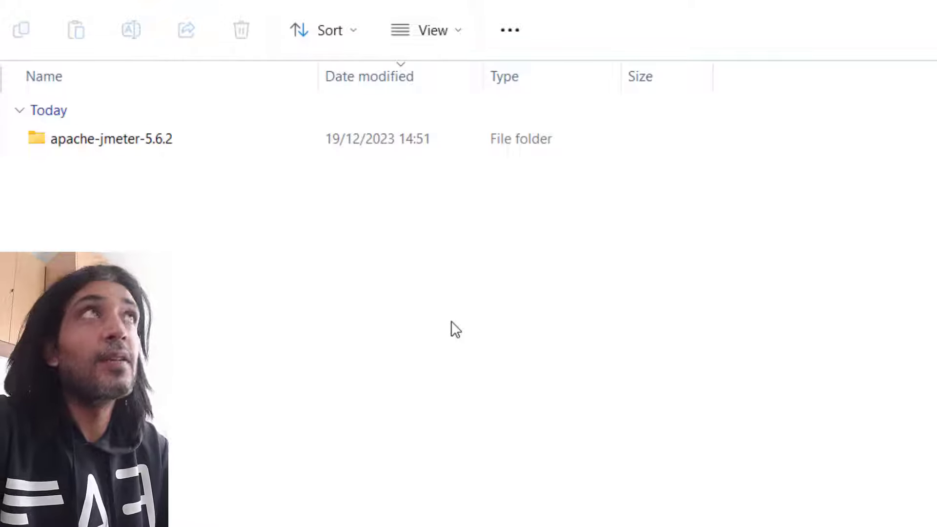
# Step: Open the bin folder inside the extracted apache-jmeter-5.6.2 folder and run jmeter.bat to launch JMeter
pyautogui.doubleClick(234, 145)
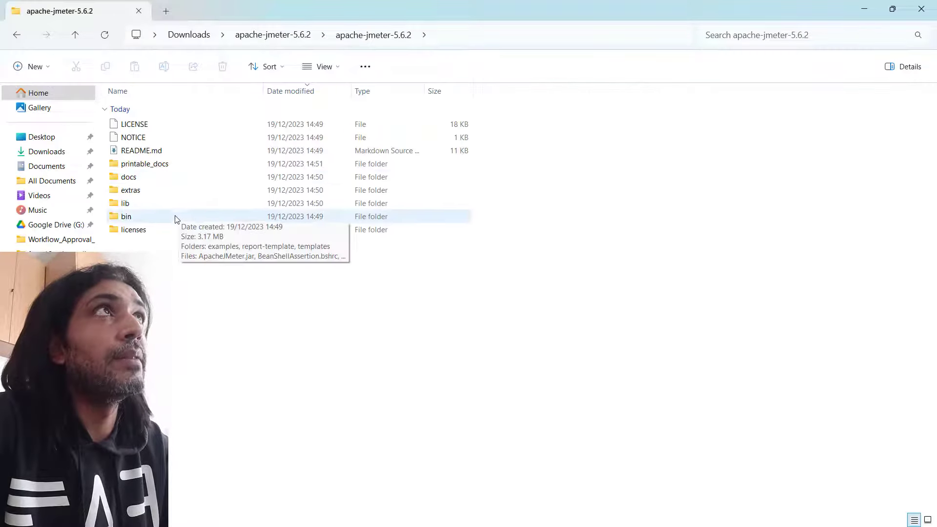
pyautogui.doubleClick(167, 254)
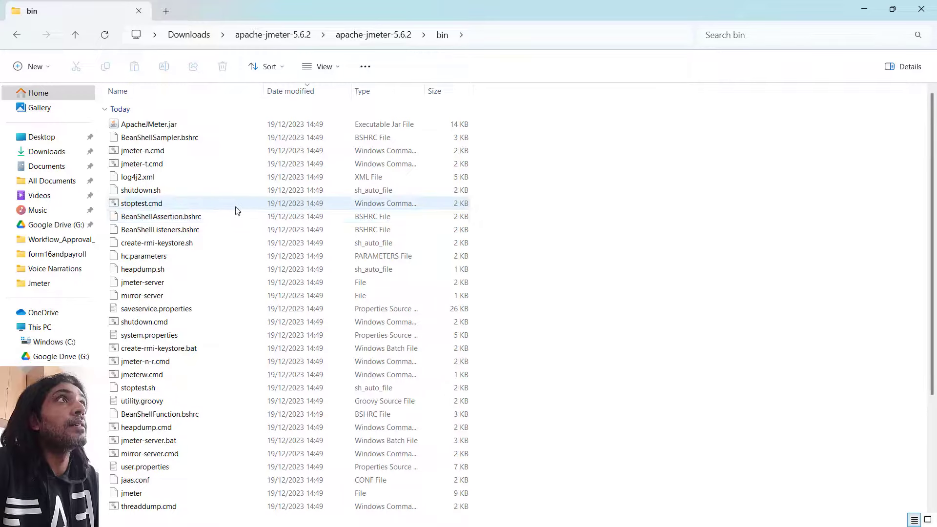
pyautogui.scroll(-1, 249, 273)
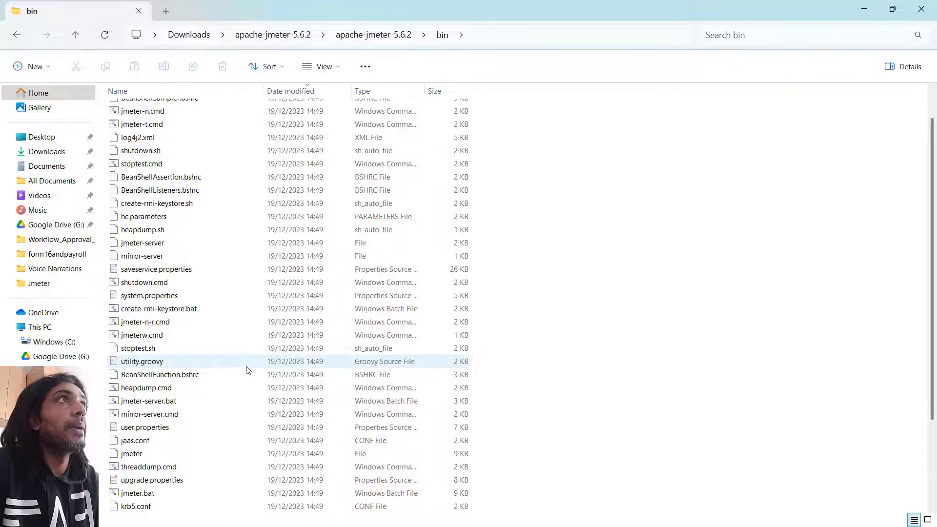
pyautogui.scroll(-2, 247, 370)
pyautogui.click(220, 323)
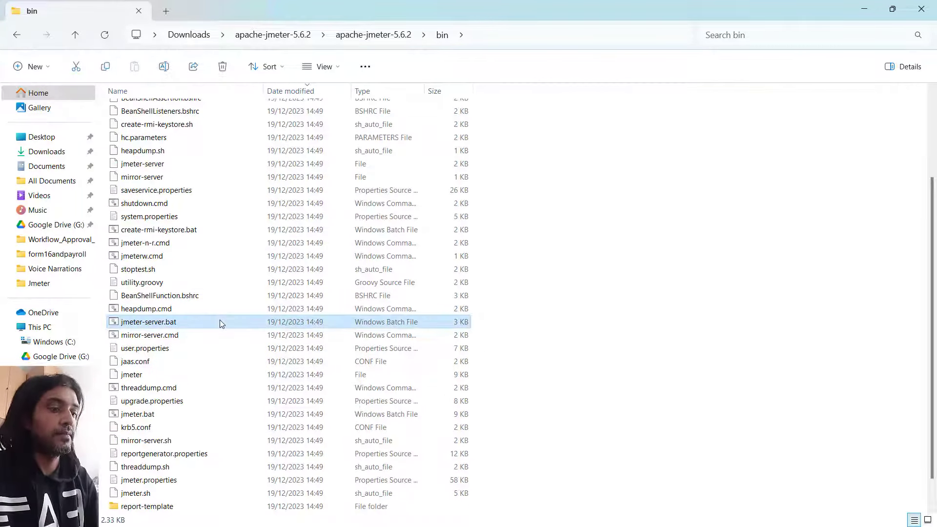
pyautogui.write('jmeter')
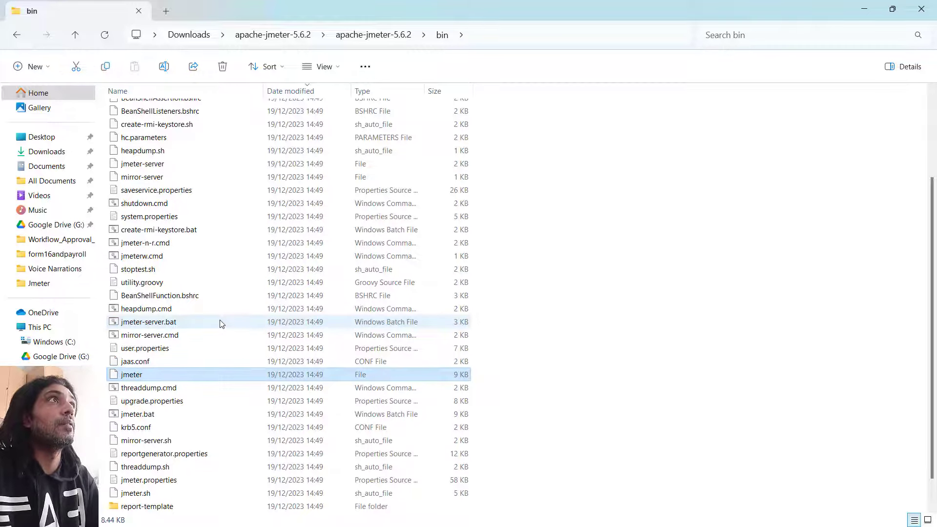
pyautogui.write('.bat')
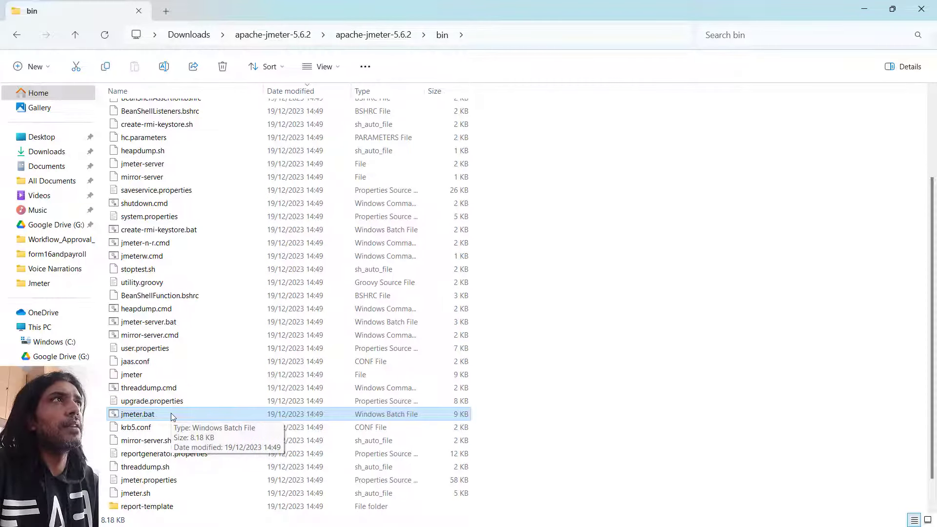
pyautogui.doubleClick(171, 412)
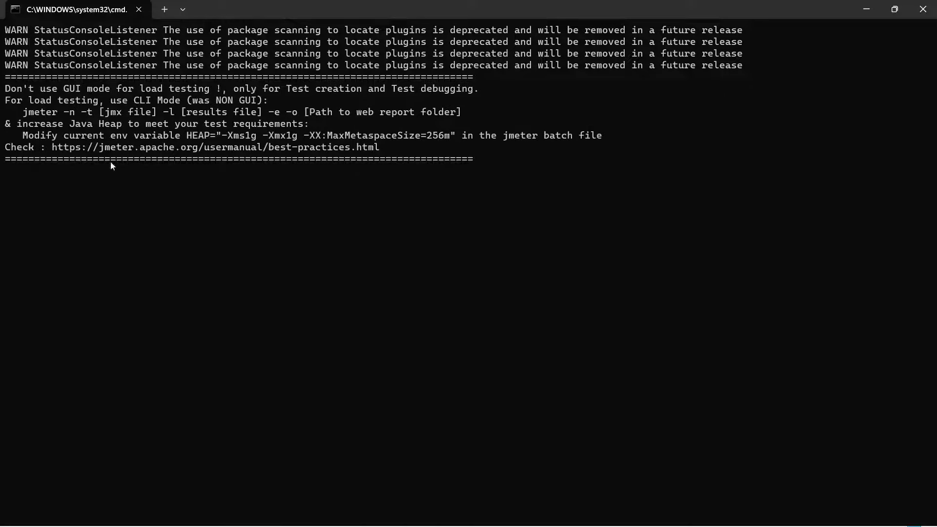
# Step: Review the console notes on GUI mode for load testing and on increasing the Java heap by highlighting those lines
pyautogui.moveTo(6, 88); pyautogui.dragTo(478, 89)
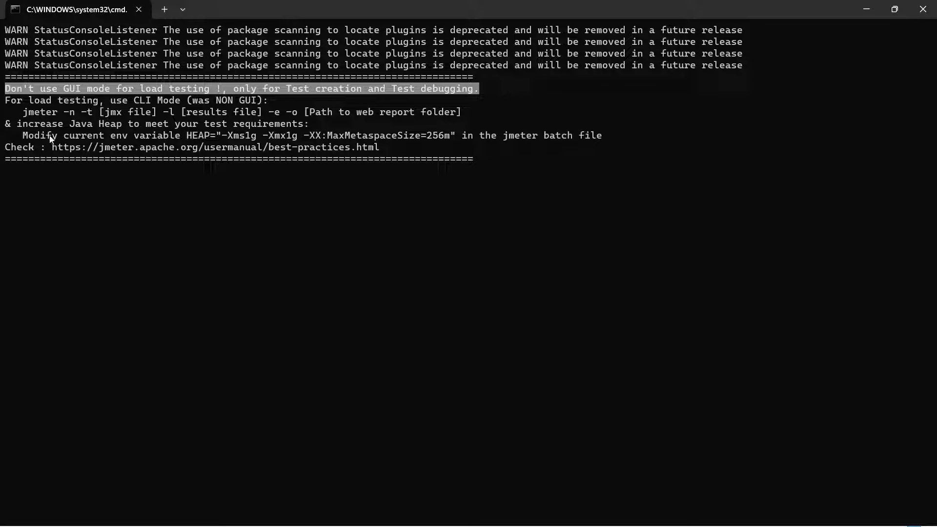
pyautogui.click(20, 125)
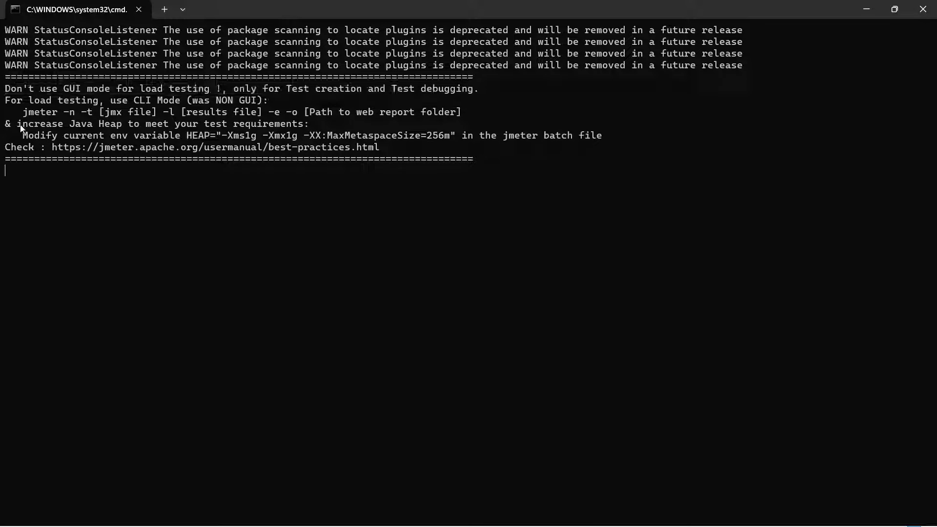
pyautogui.moveTo(20, 125); pyautogui.dragTo(303, 124)
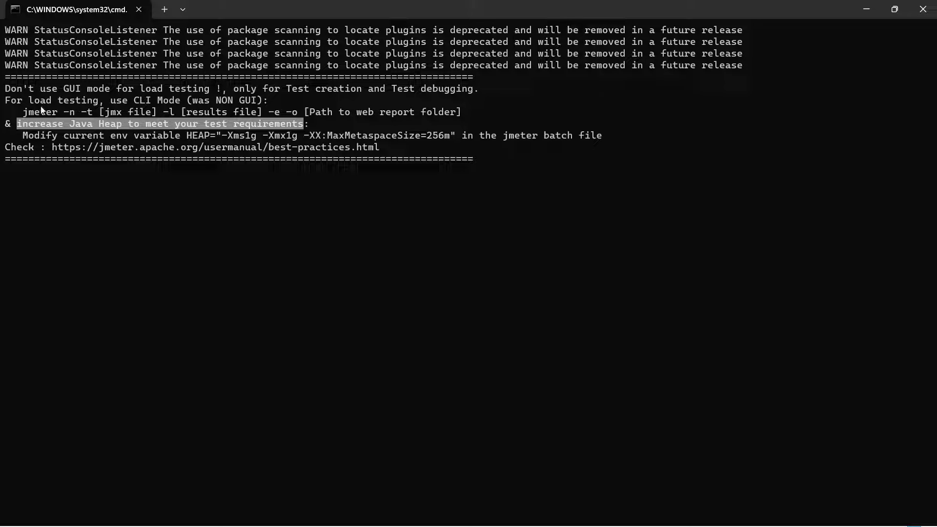
pyautogui.hotkey('ctrl', 'c')
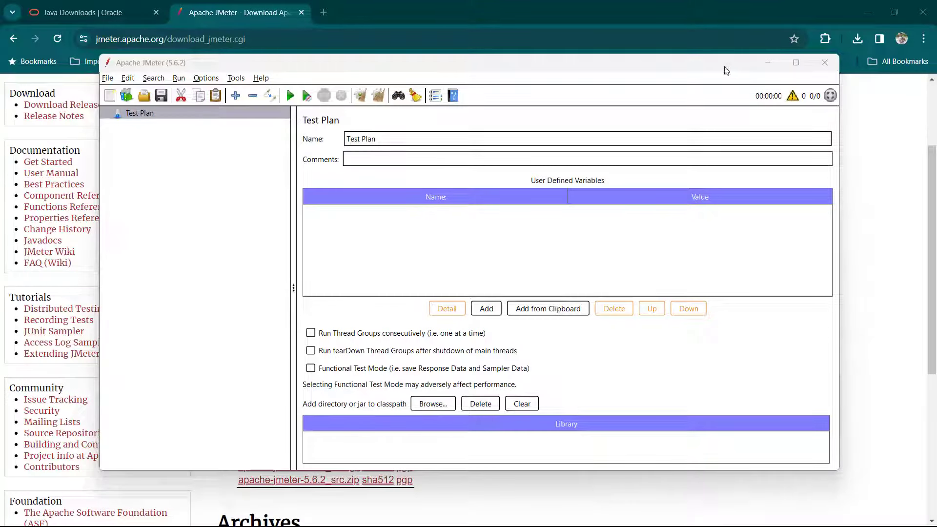
# Step: Switch to the Apache JMeter window and maximize it with the empty Test Plan open
pyautogui.click(796, 62)
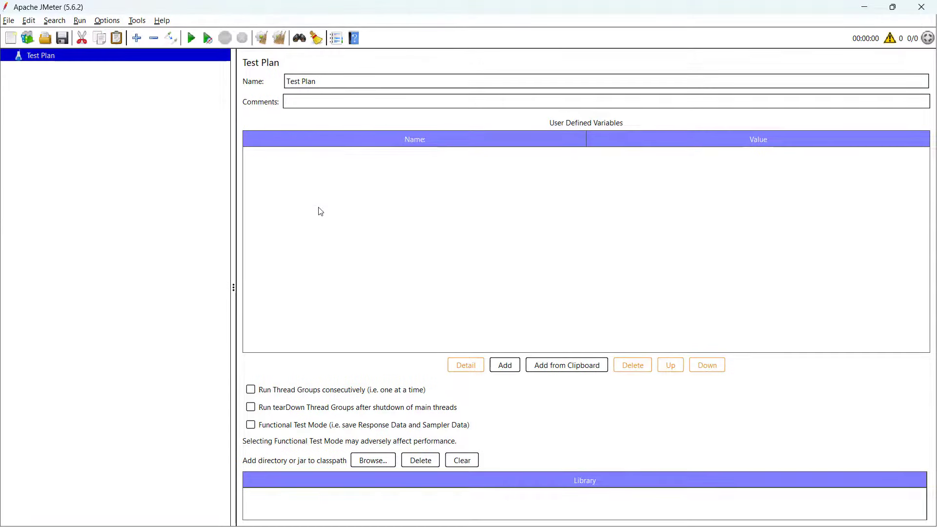
pyautogui.click(436, 308)
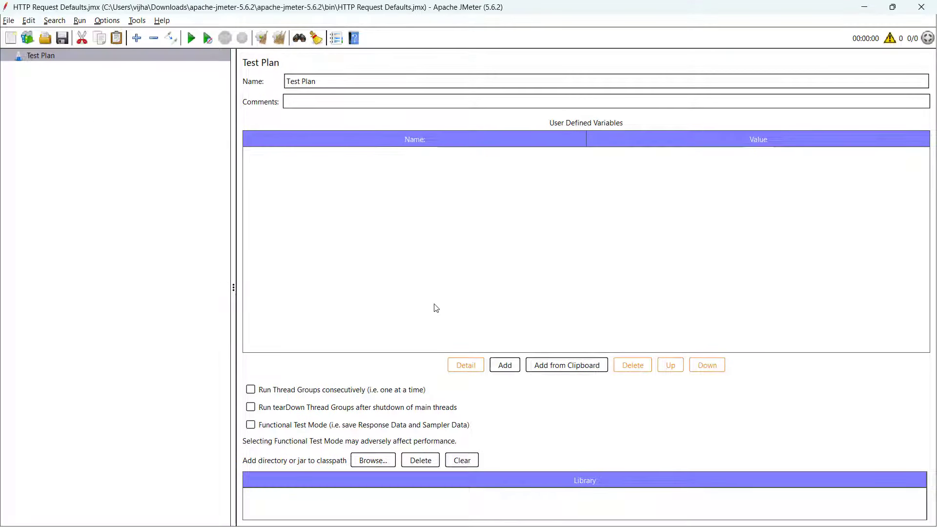